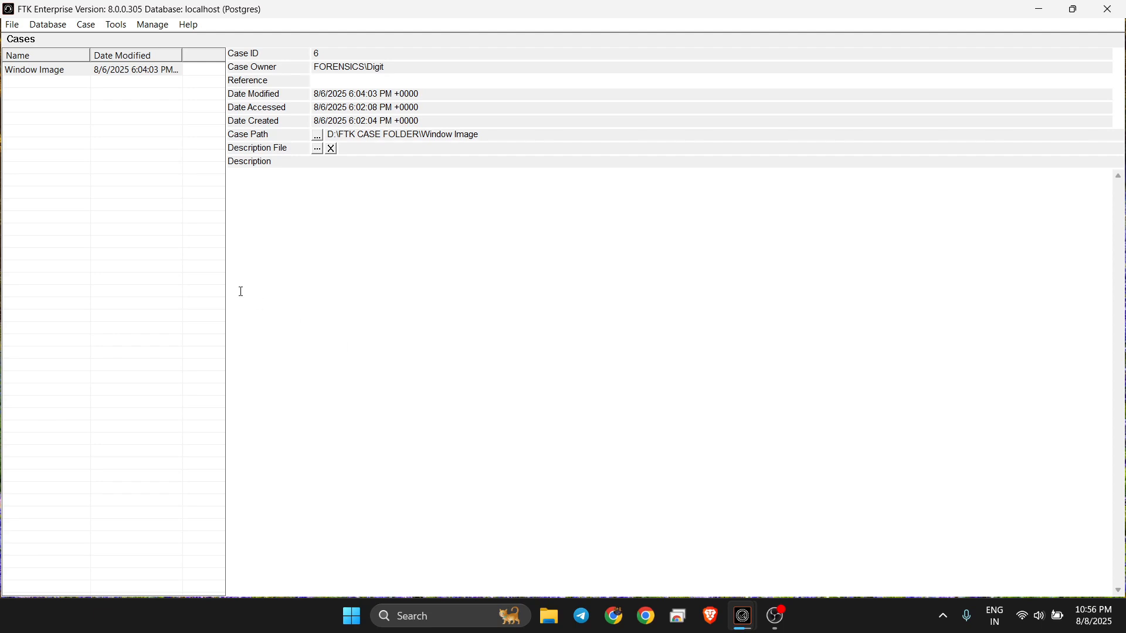
# Create and open a new case named Xpert Forensics with the Forensic Processing profile, and maximize its window
pyautogui.click(85, 25)
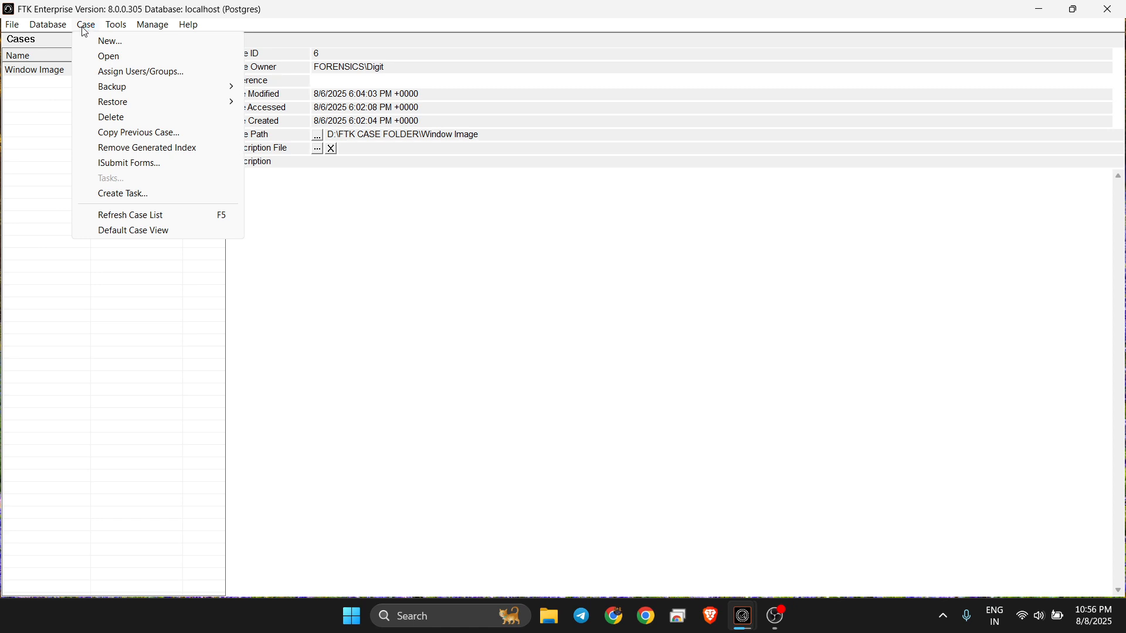
pyautogui.click(111, 41)
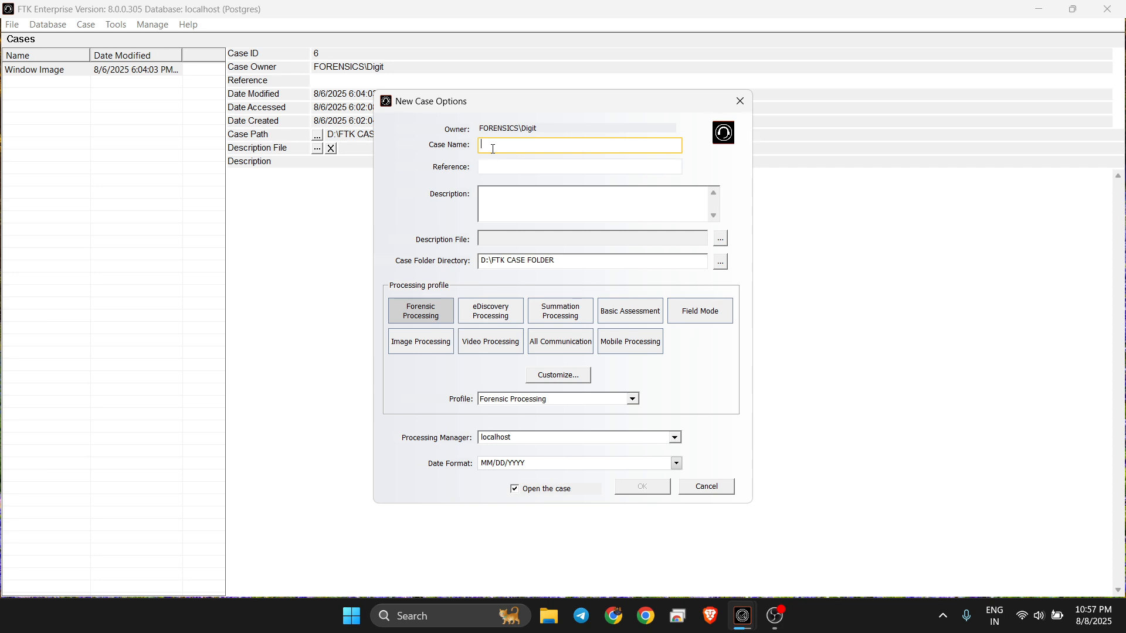
pyautogui.write('Xpert Forensics')
pyautogui.click(505, 201)
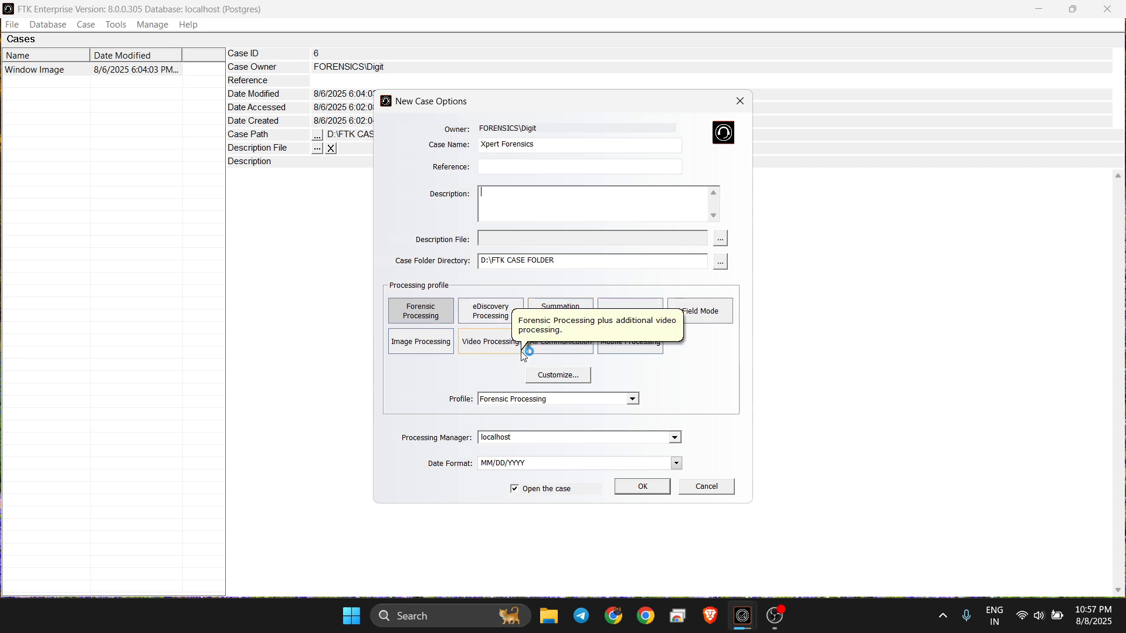
pyautogui.click(645, 487)
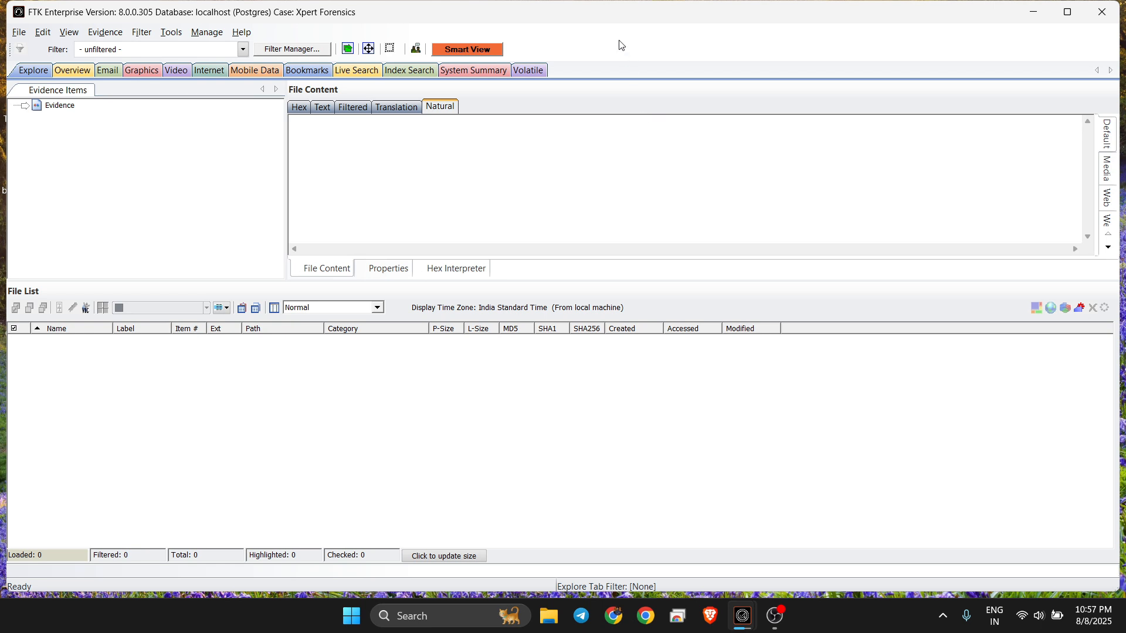
pyautogui.doubleClick(610, 22)
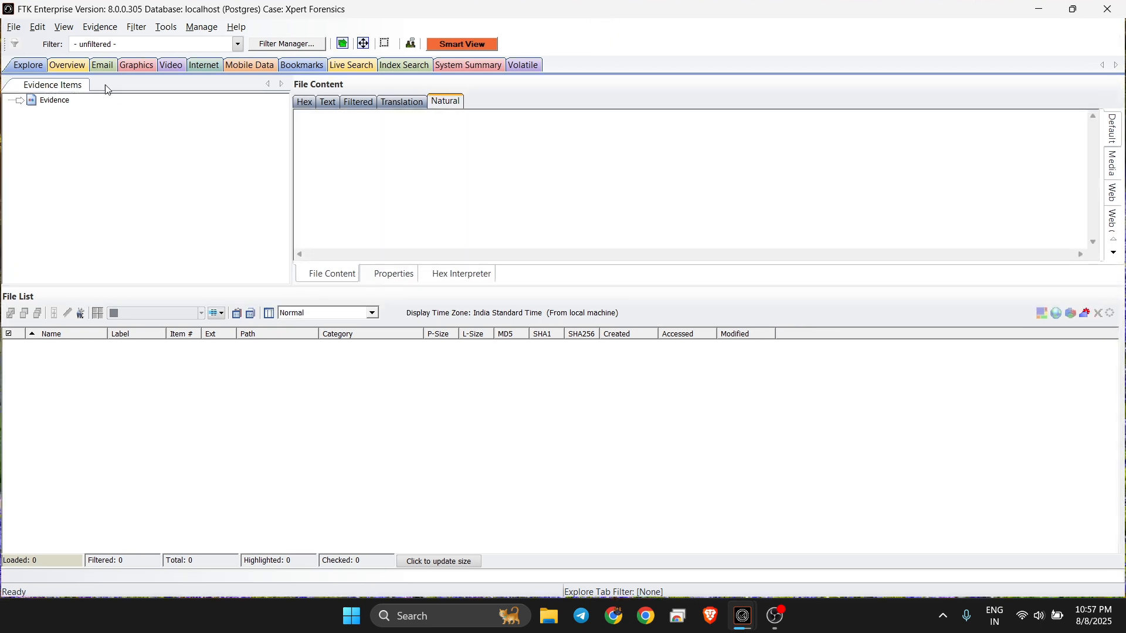
# Add the acquired image Windows Image.E01 to the case evidence and set its evidence category to Windows
pyautogui.click(91, 28)
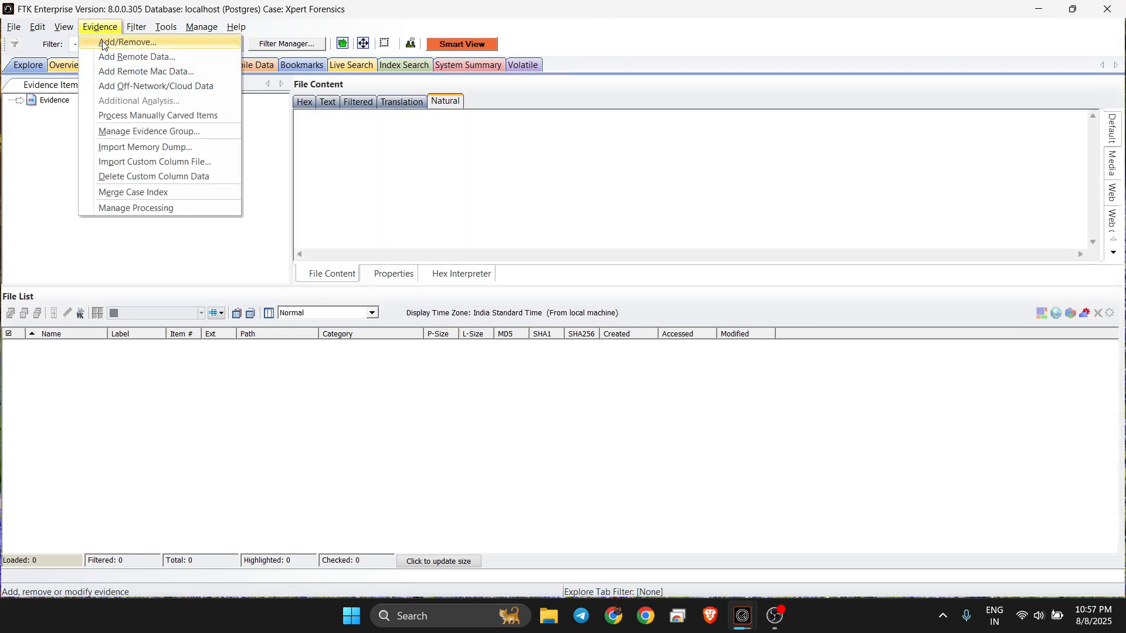
pyautogui.click(103, 44)
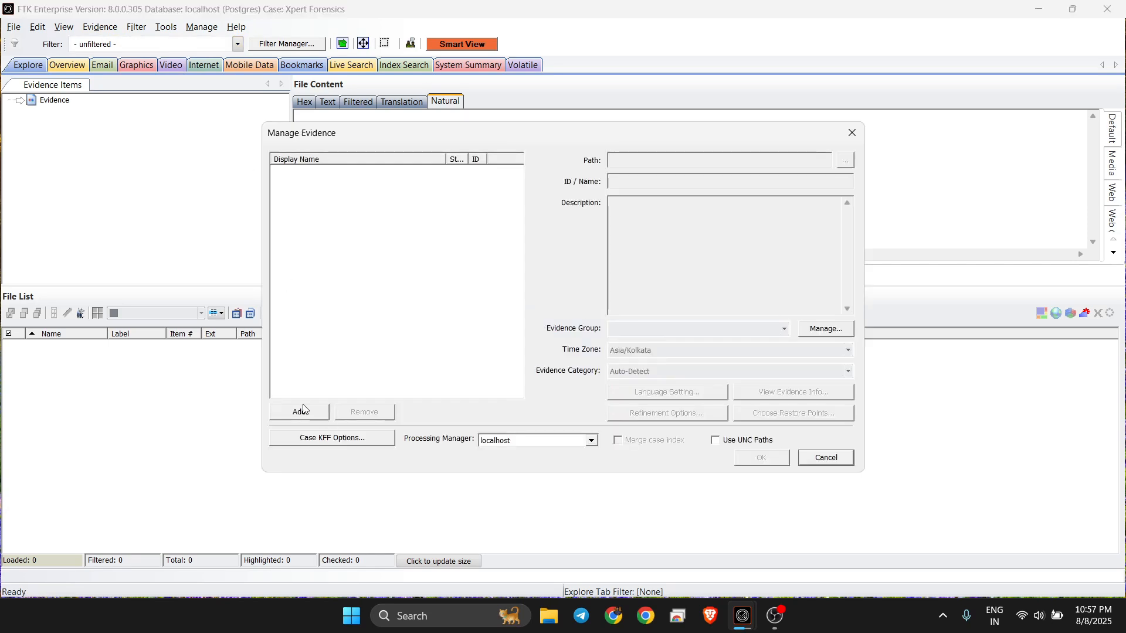
pyautogui.click(298, 411)
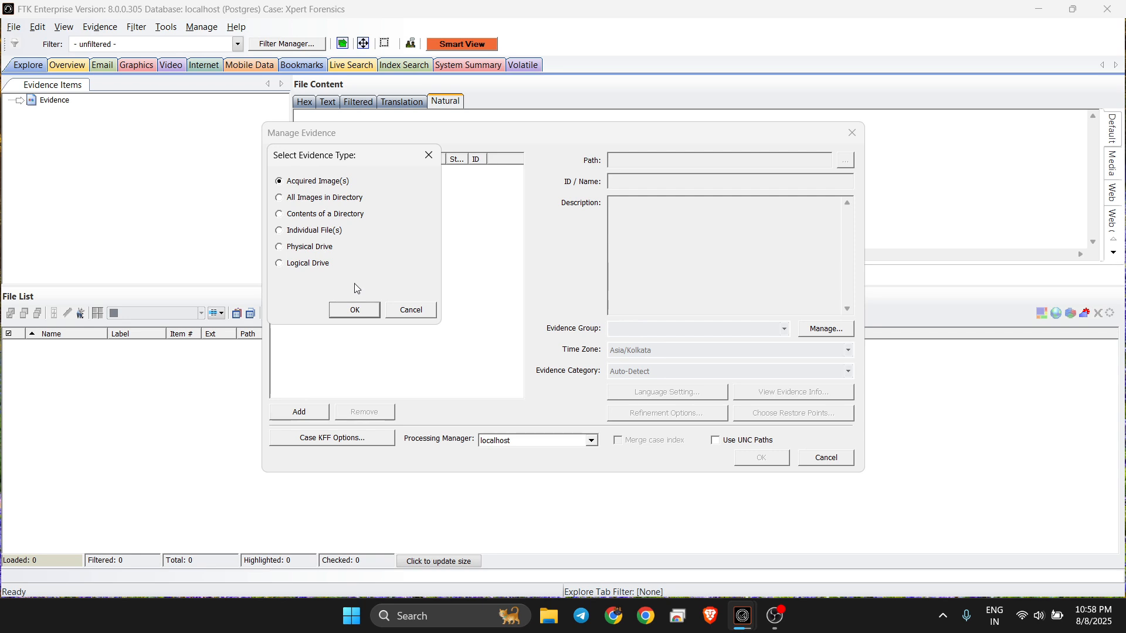
pyautogui.click(354, 311)
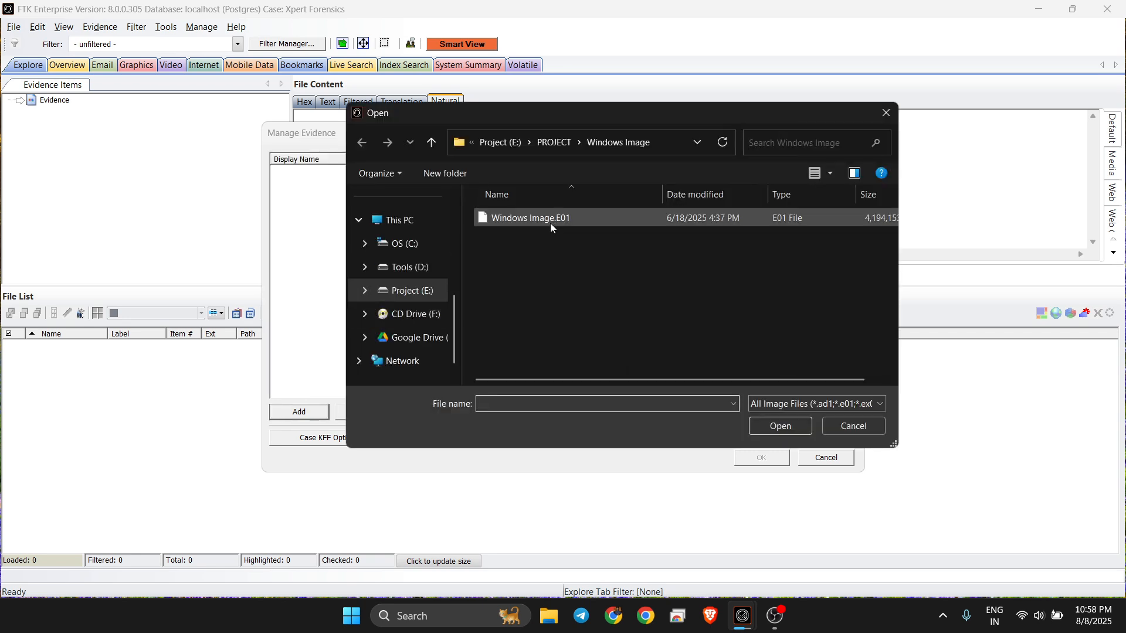
pyautogui.doubleClick(551, 220)
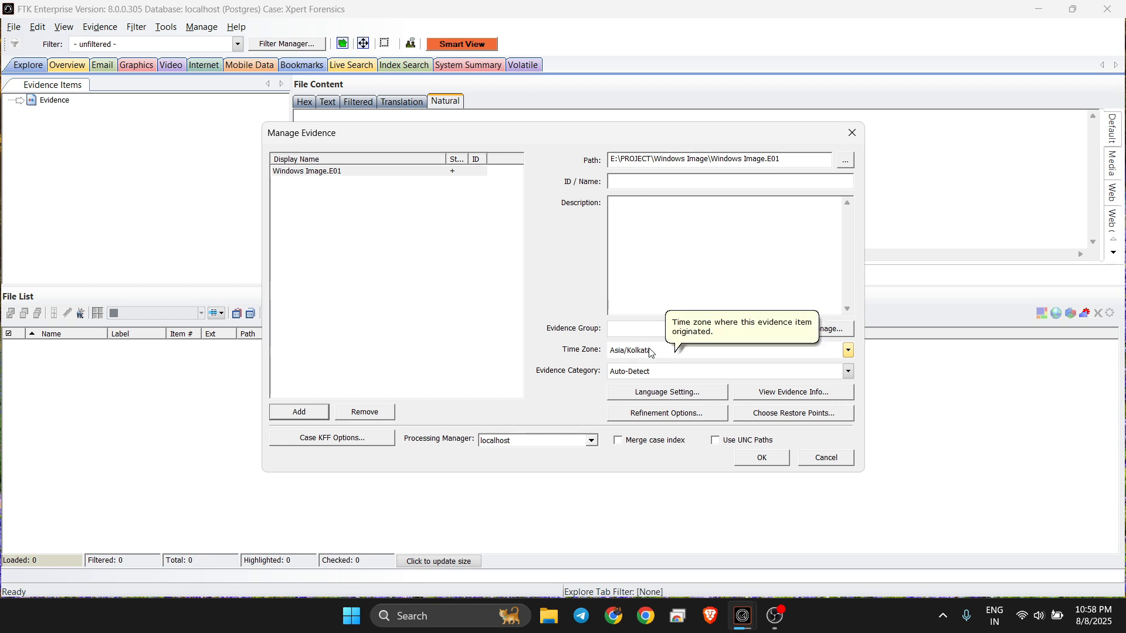
pyautogui.click(672, 370)
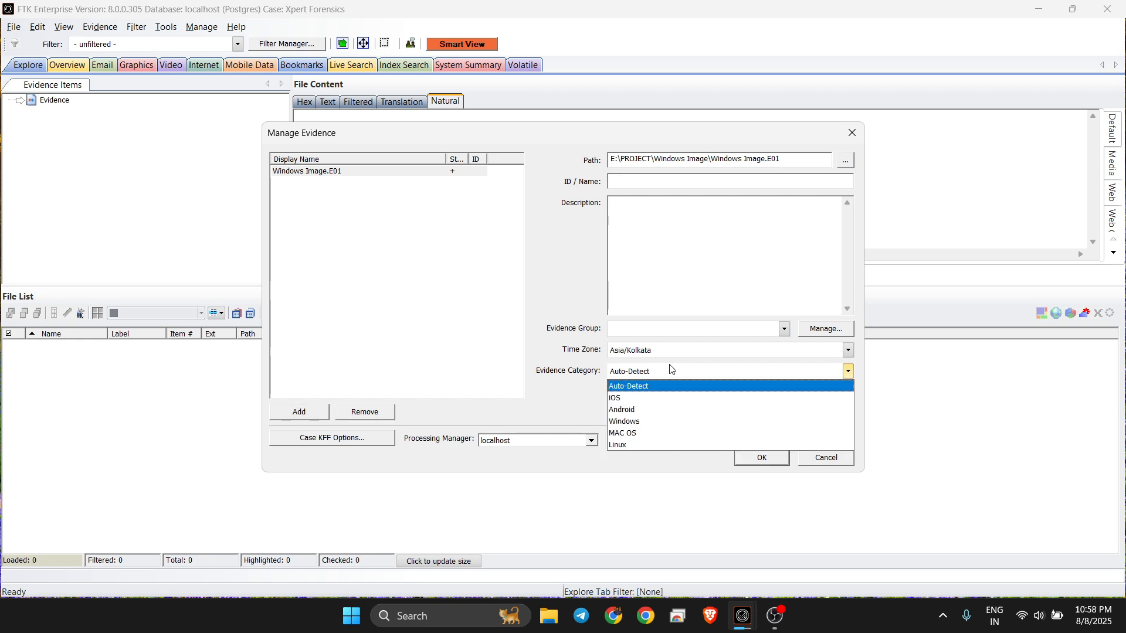
pyautogui.click(646, 422)
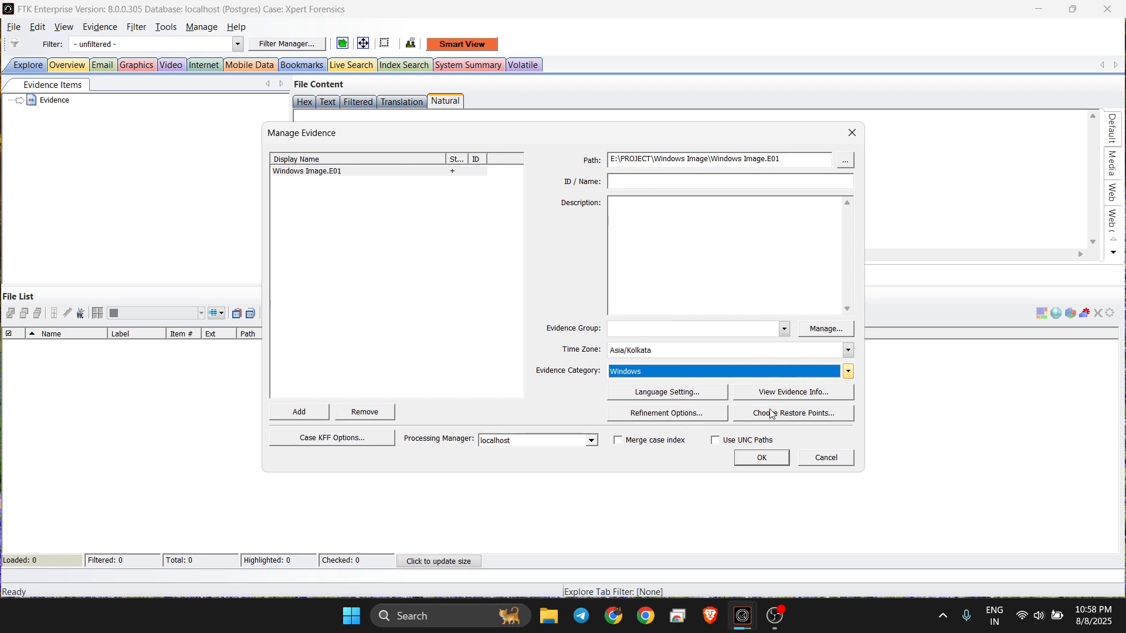
# Read the acquisition information file of Windows Image.E01 from its beginning, and close it
pyautogui.click(798, 399)
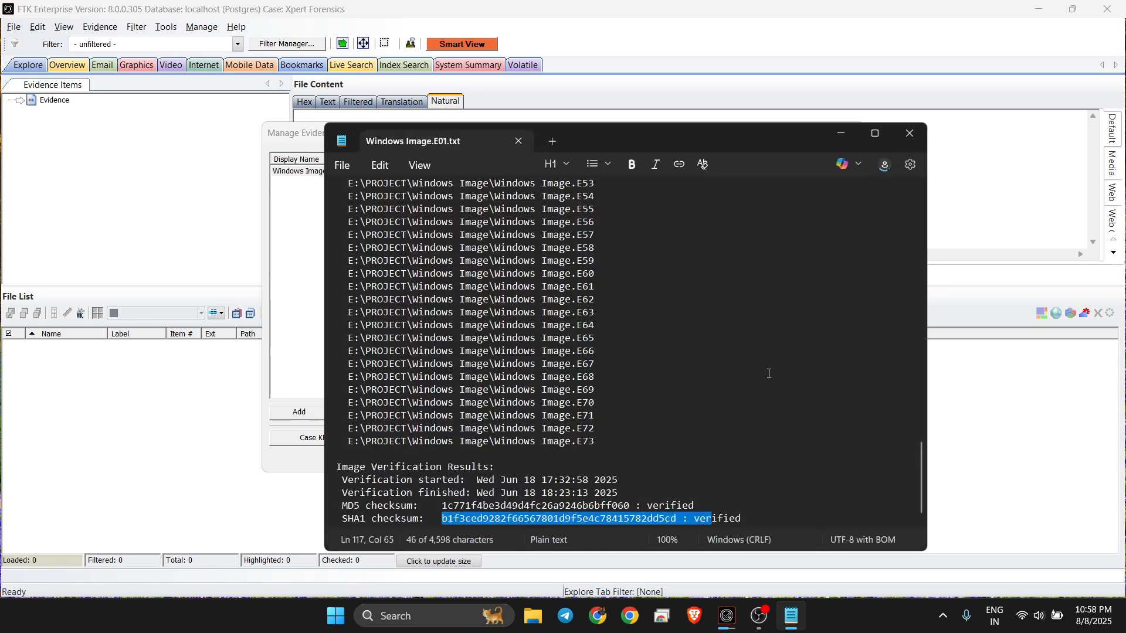
pyautogui.scroll(20, 607, 465)
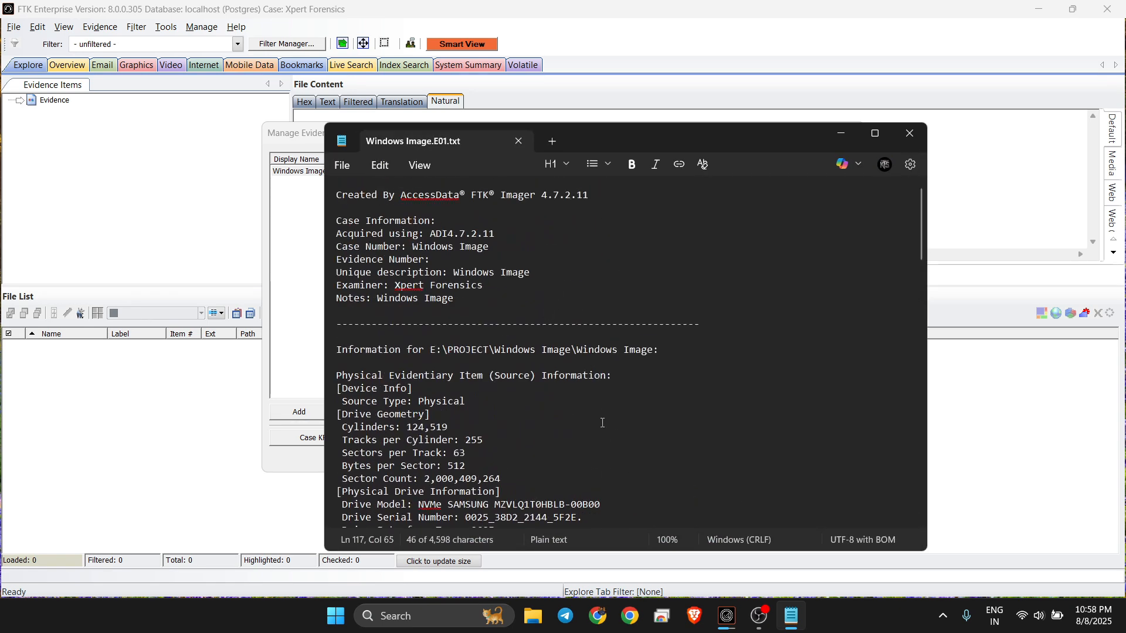
pyautogui.click(909, 134)
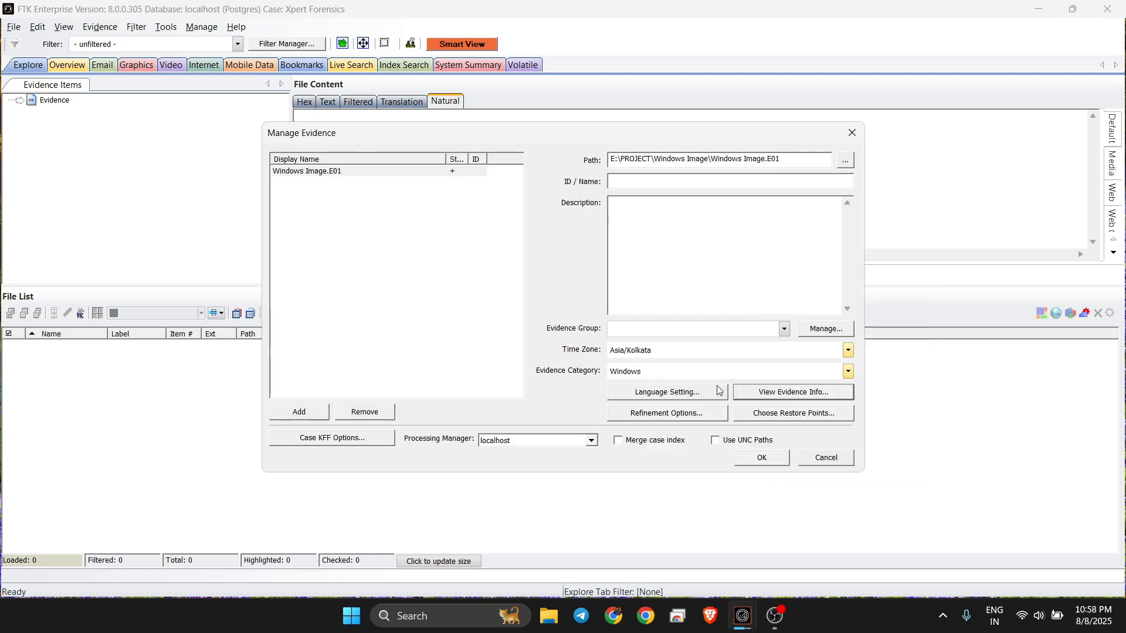
# In the evidence refinement options, turn off Expand Compound Files and turn on Data Carve
pyautogui.click(682, 414)
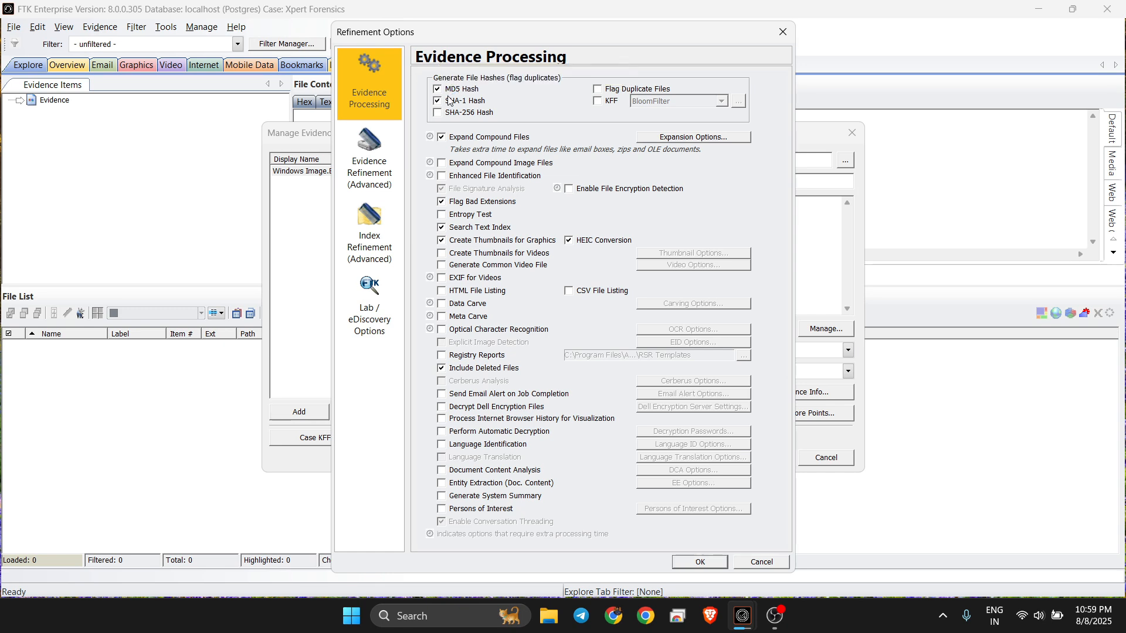
pyautogui.click(440, 139)
pyautogui.click(441, 305)
# Look through the file types available for data carving, and close the carving options without selecting any
pyautogui.click(674, 304)
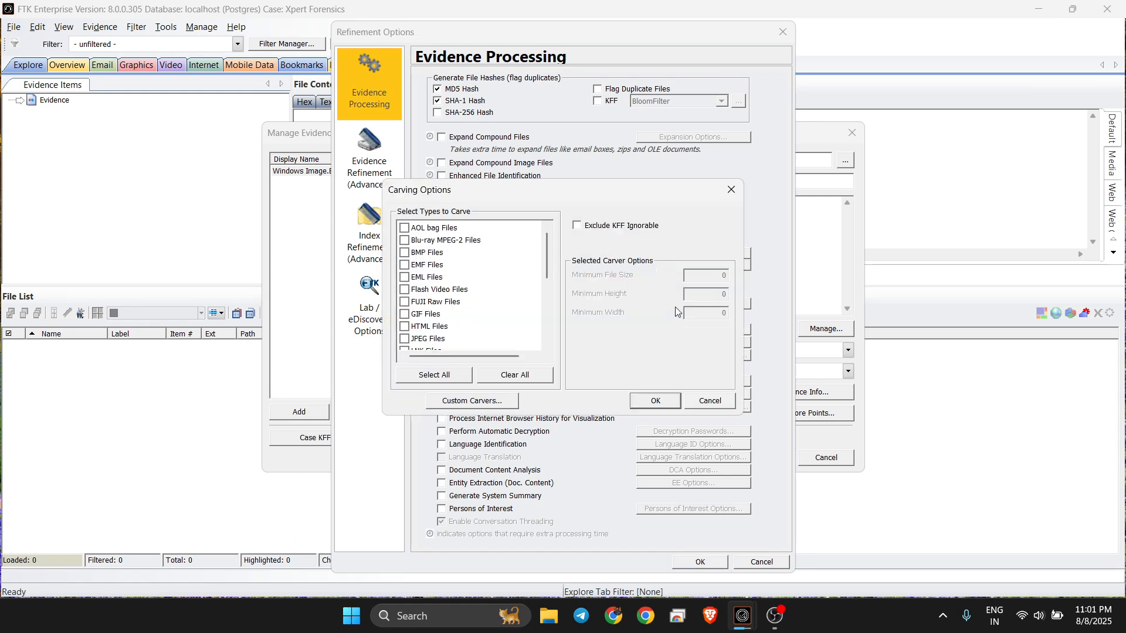
pyautogui.scroll(-5, 480, 303)
pyautogui.scroll(5, 480, 305)
pyautogui.scroll(-3, 409, 335)
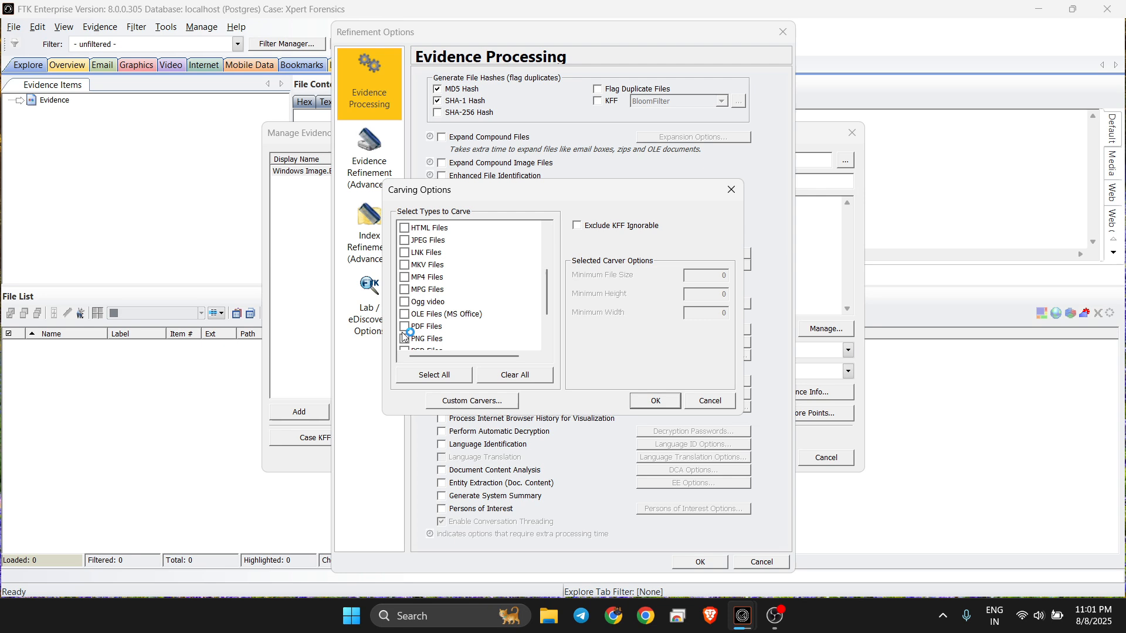
pyautogui.scroll(-2, 419, 340)
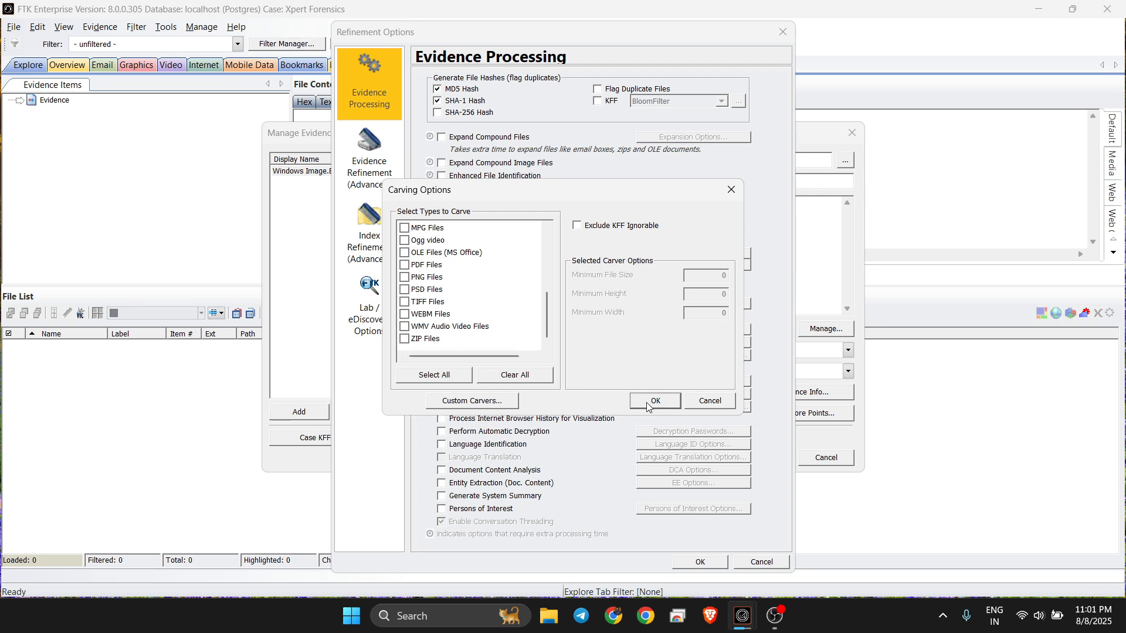
pyautogui.click(710, 403)
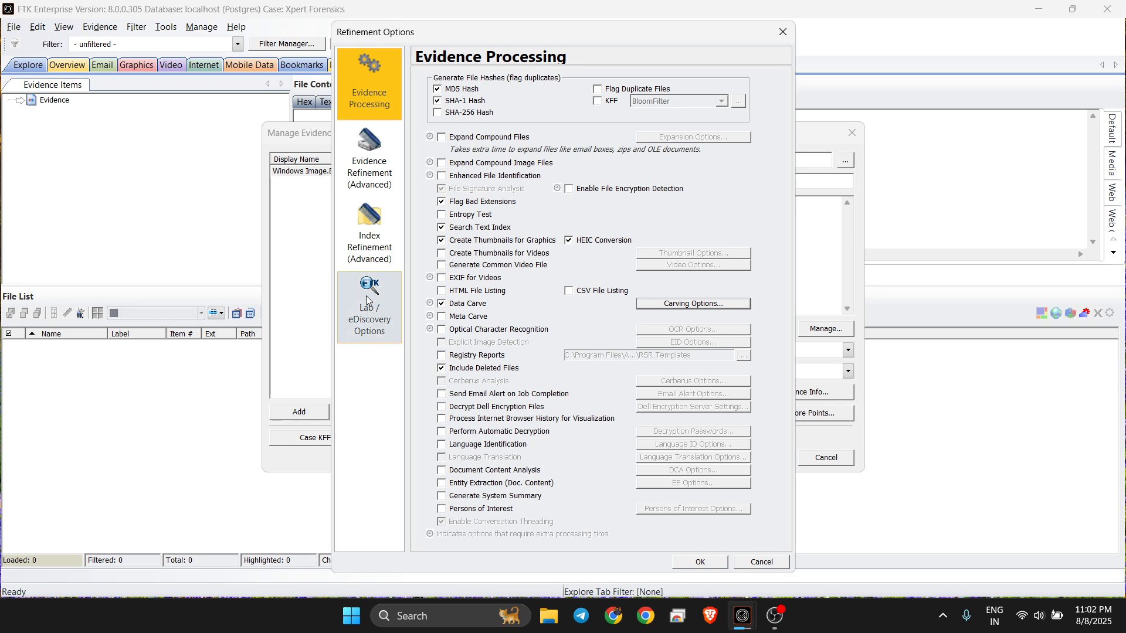
# Review the advanced evidence and index refinement settings, and accept the refinement options
pyautogui.click(354, 149)
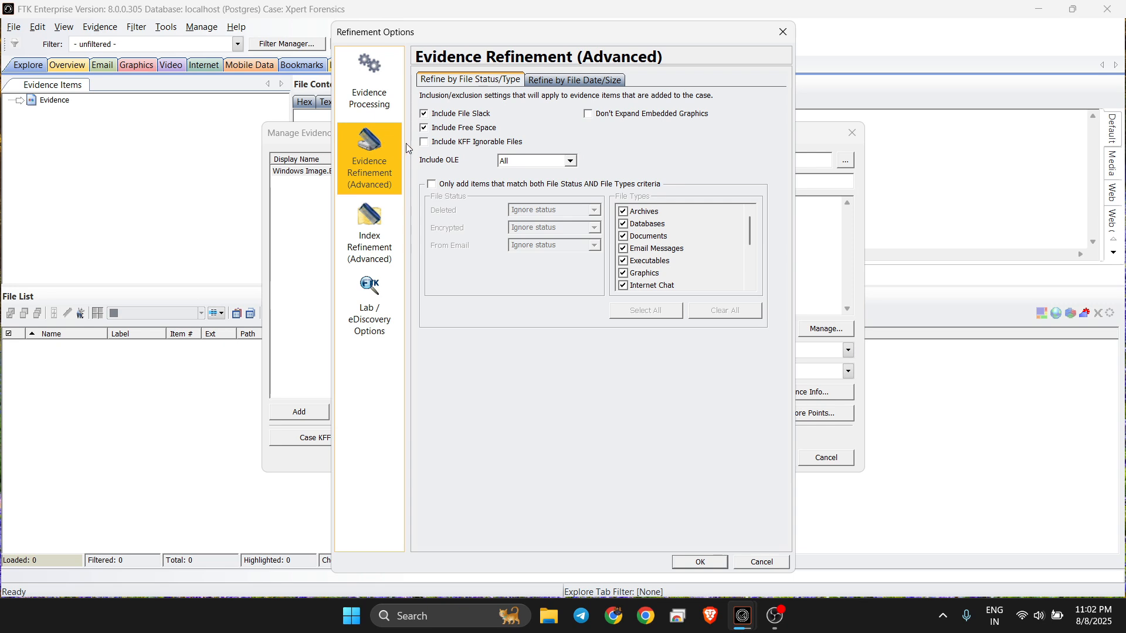
pyautogui.click(359, 237)
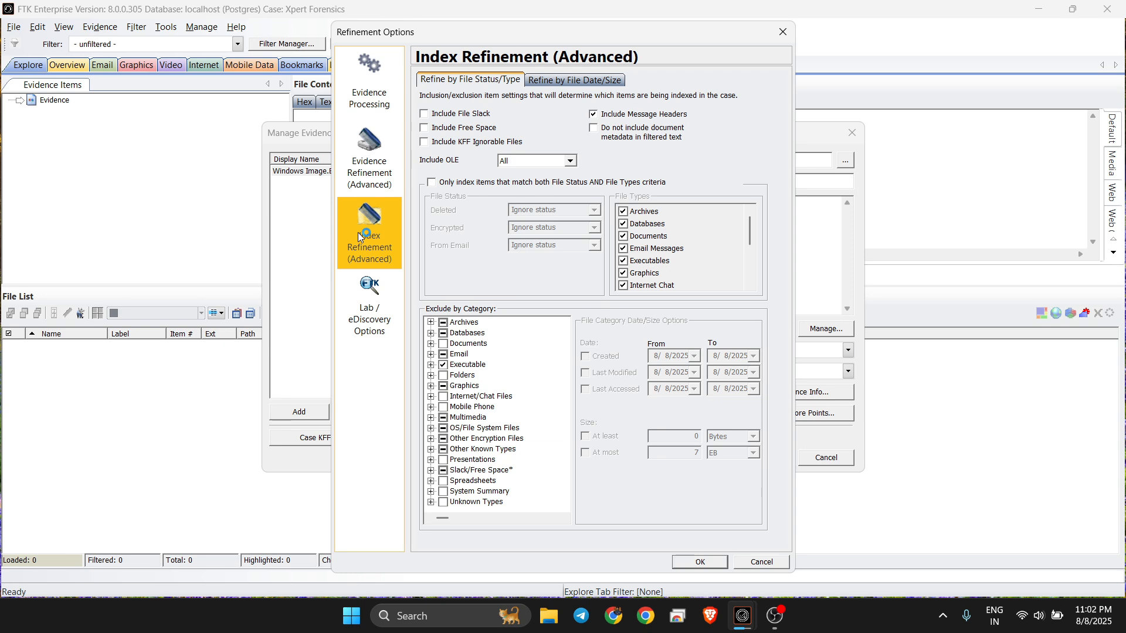
pyautogui.click(707, 563)
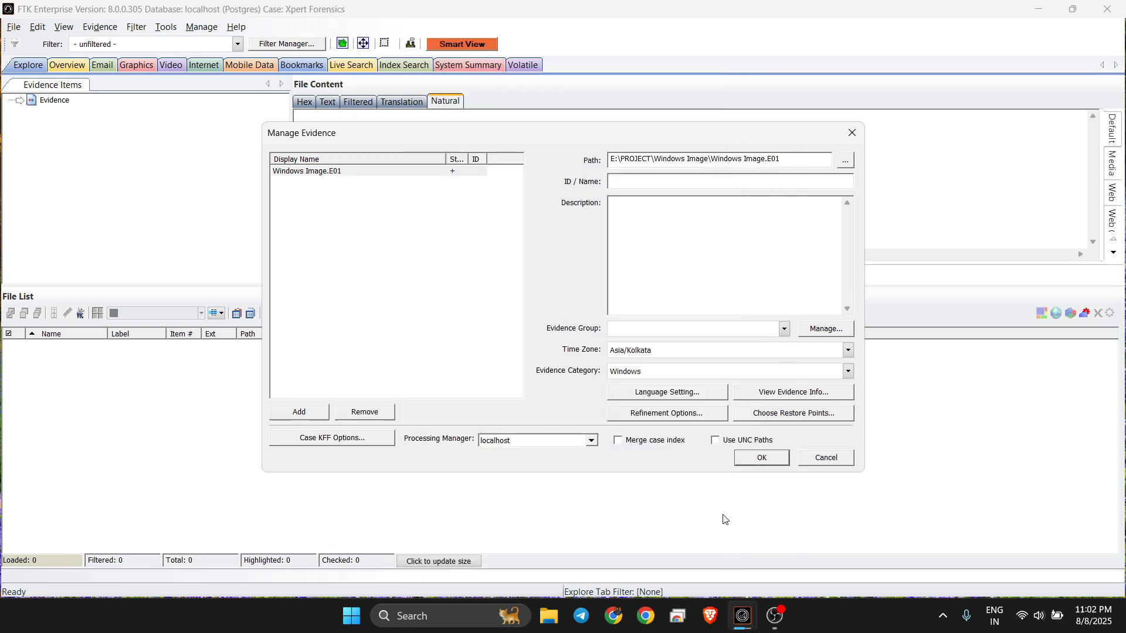
# Select all restore points of the OS [NTFS] partition for Windows Image.E01 and start processing the evidence
pyautogui.click(811, 415)
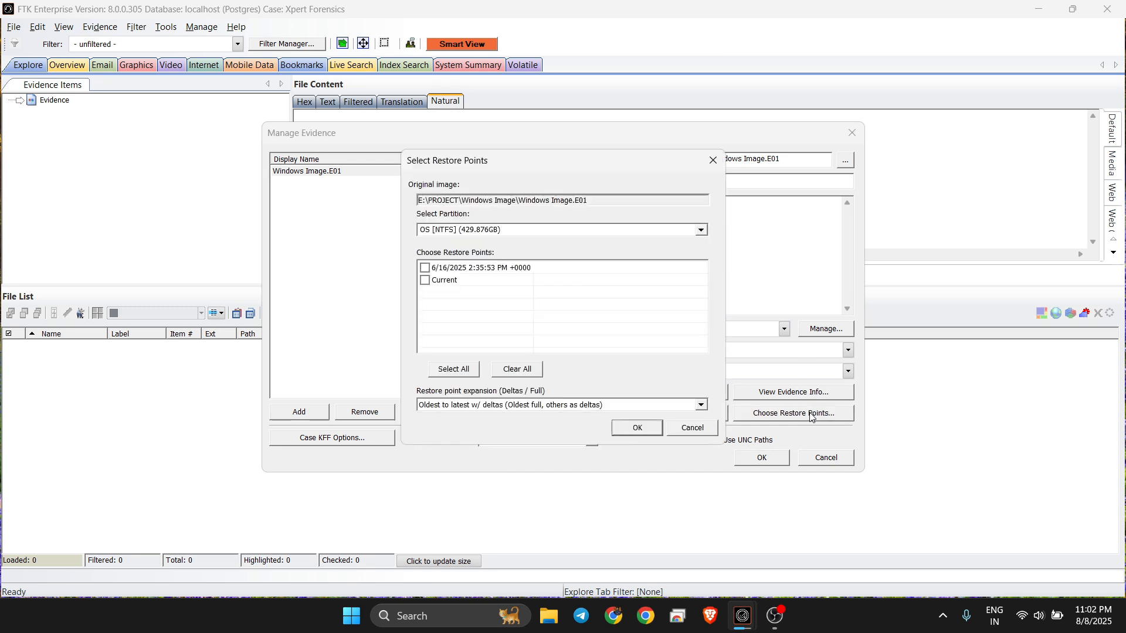
pyautogui.click(701, 231)
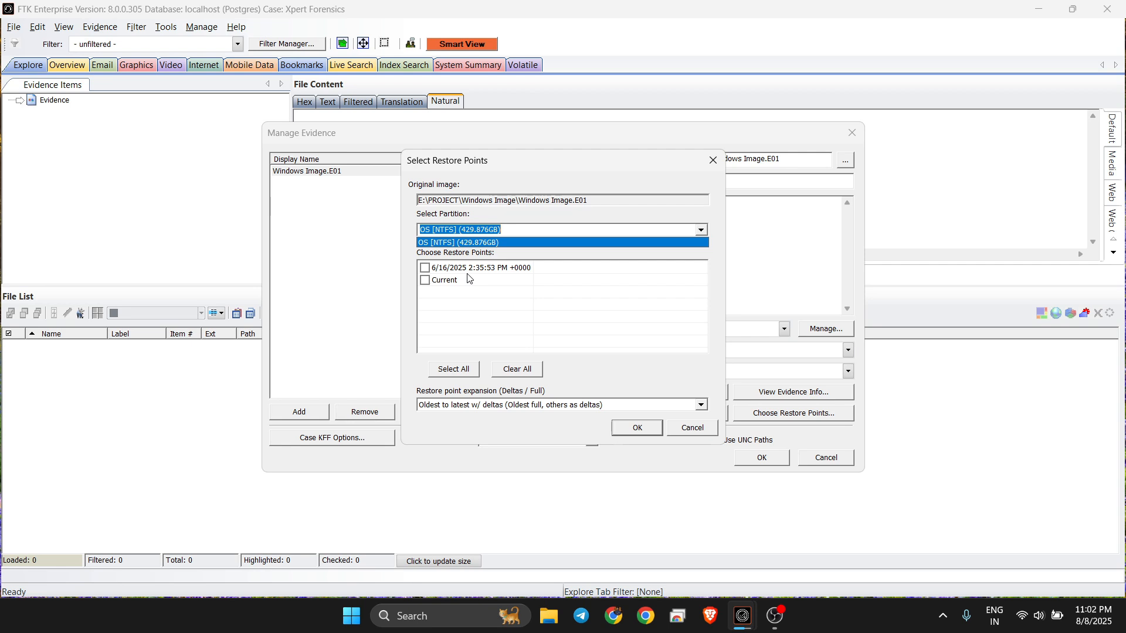
pyautogui.click(460, 370)
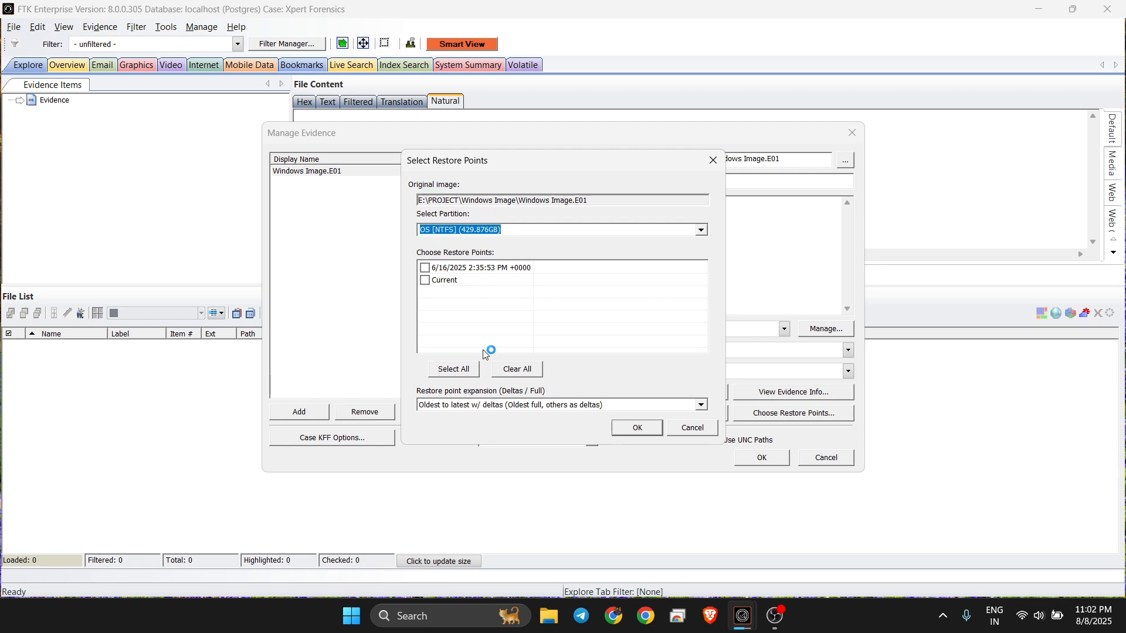
pyautogui.click(460, 369)
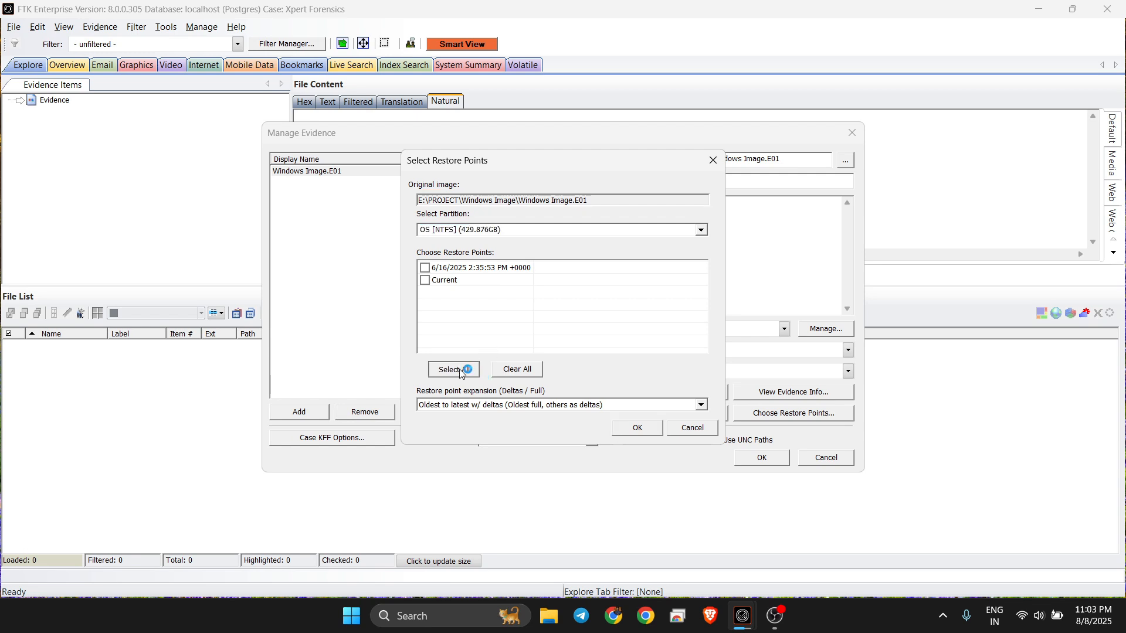
pyautogui.click(702, 231)
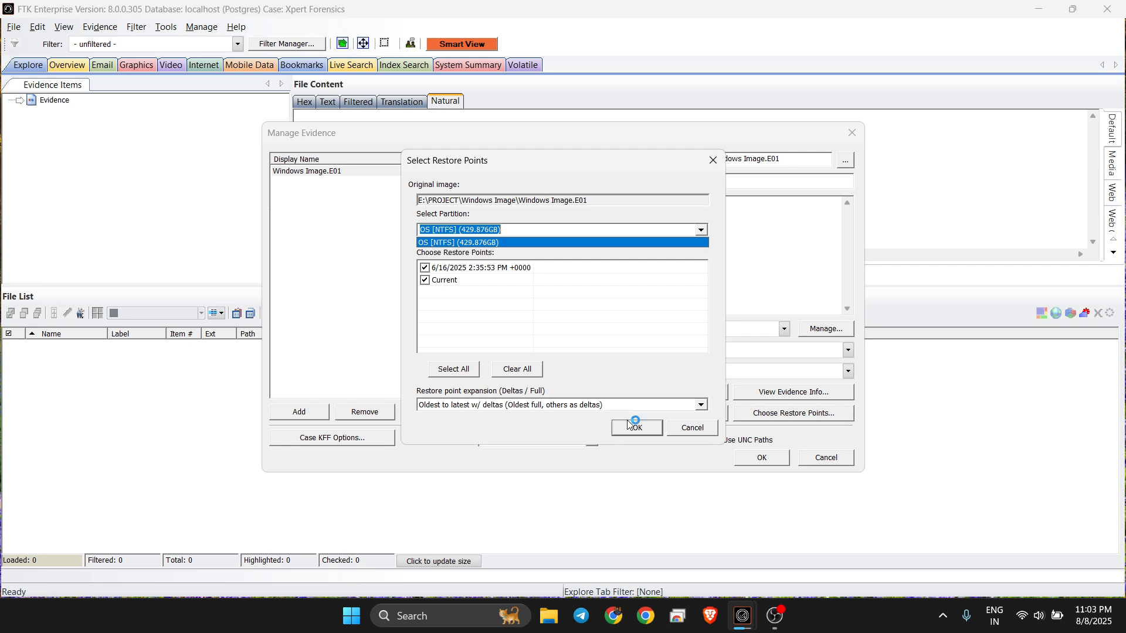
pyautogui.click(637, 434)
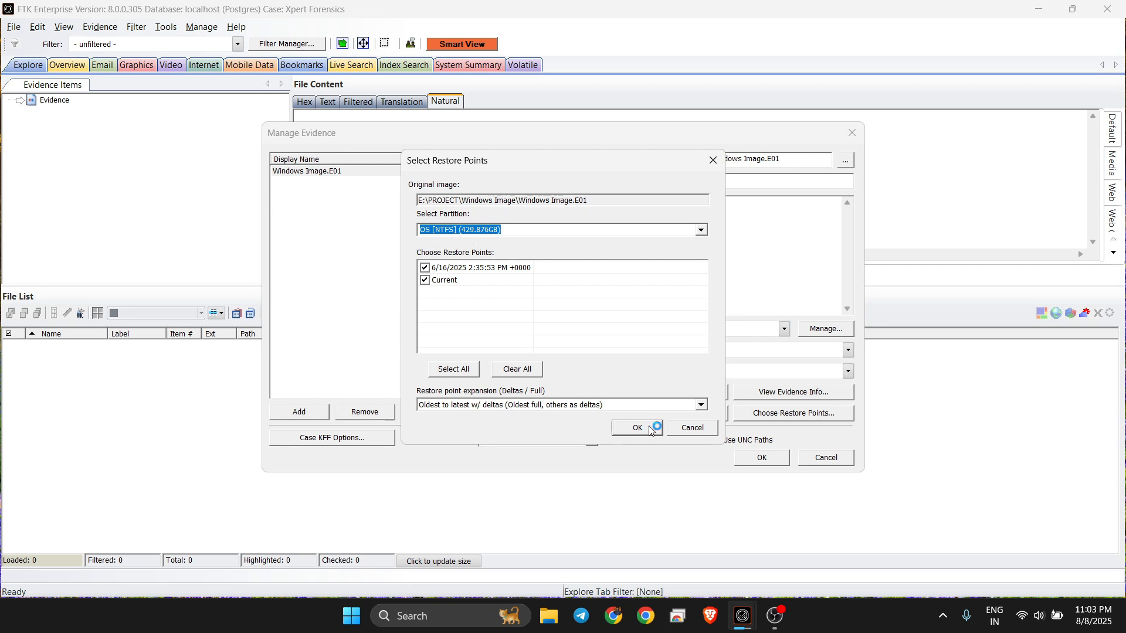
pyautogui.click(649, 427)
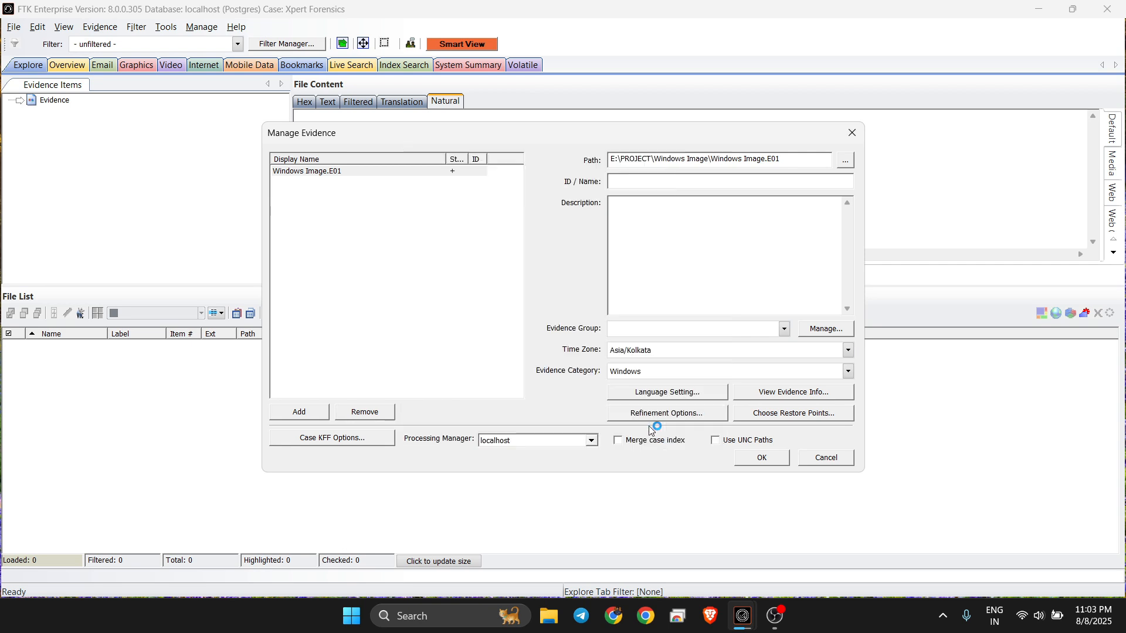
pyautogui.click(755, 458)
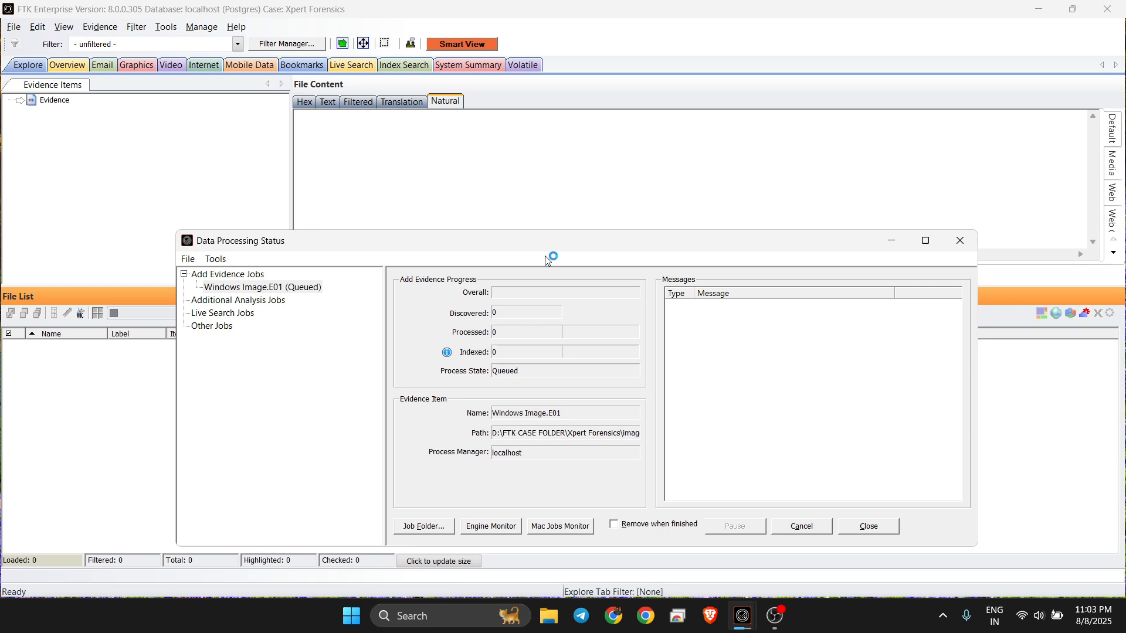
pyautogui.moveTo(545, 249); pyautogui.dragTo(520, 156)
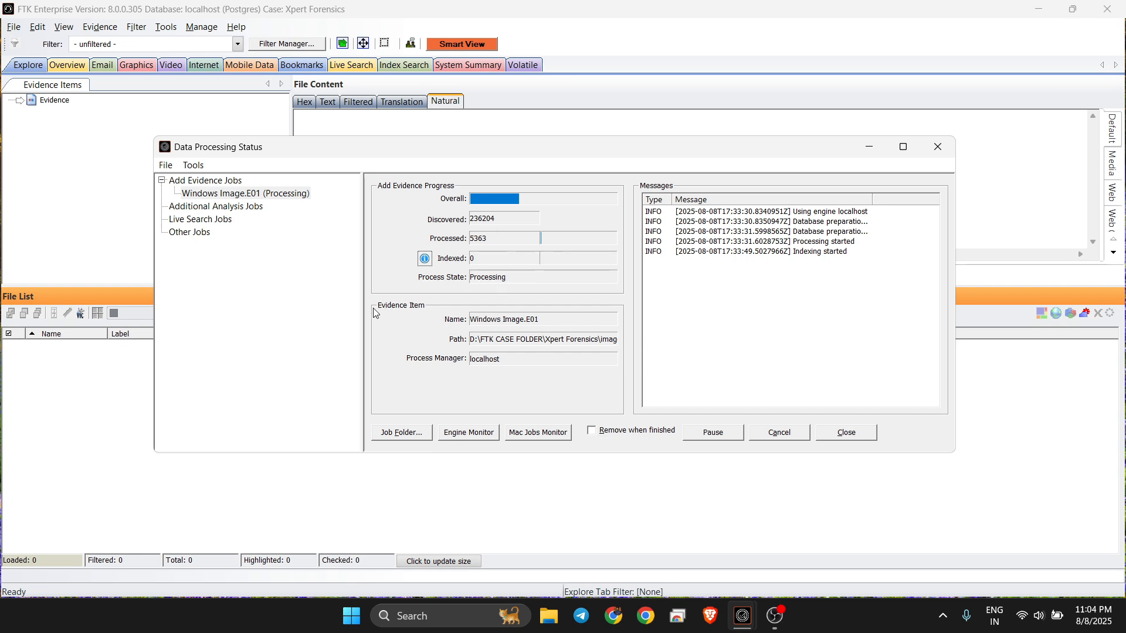
# Browse the file extensions and file categories in the case overview
pyautogui.click(59, 68)
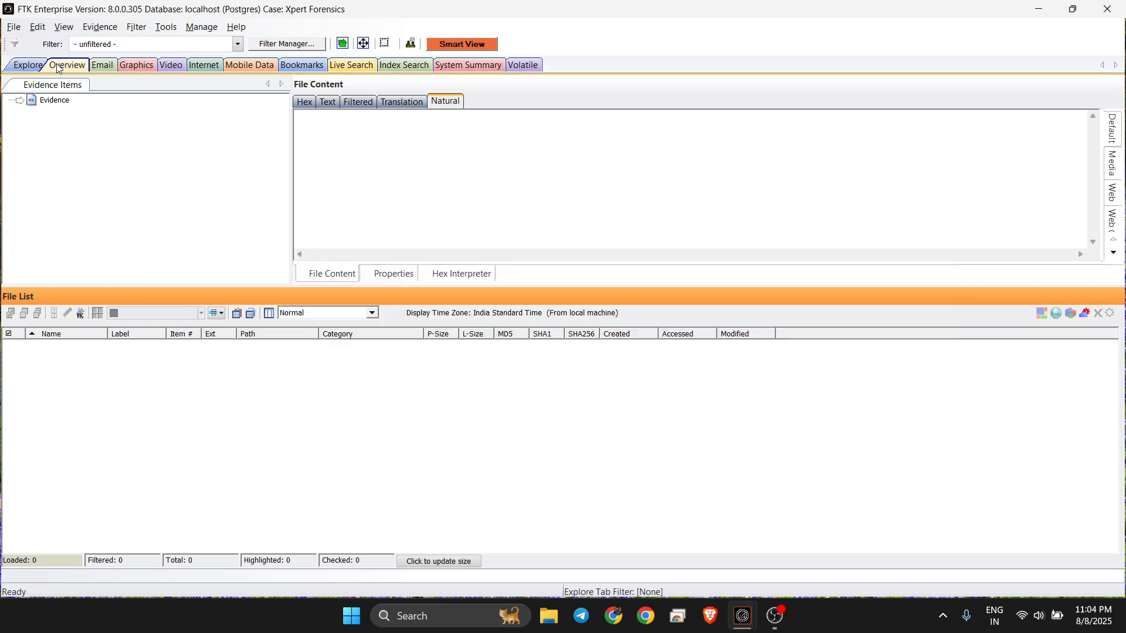
pyautogui.click(59, 66)
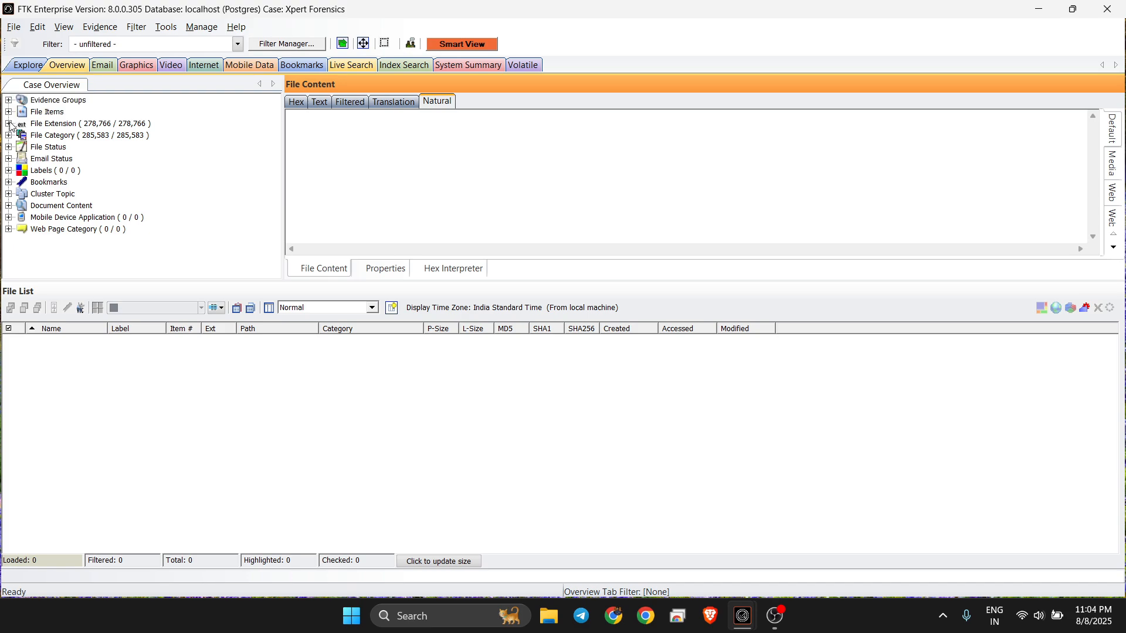
pyautogui.click(9, 123)
pyautogui.scroll(-15, 73, 154)
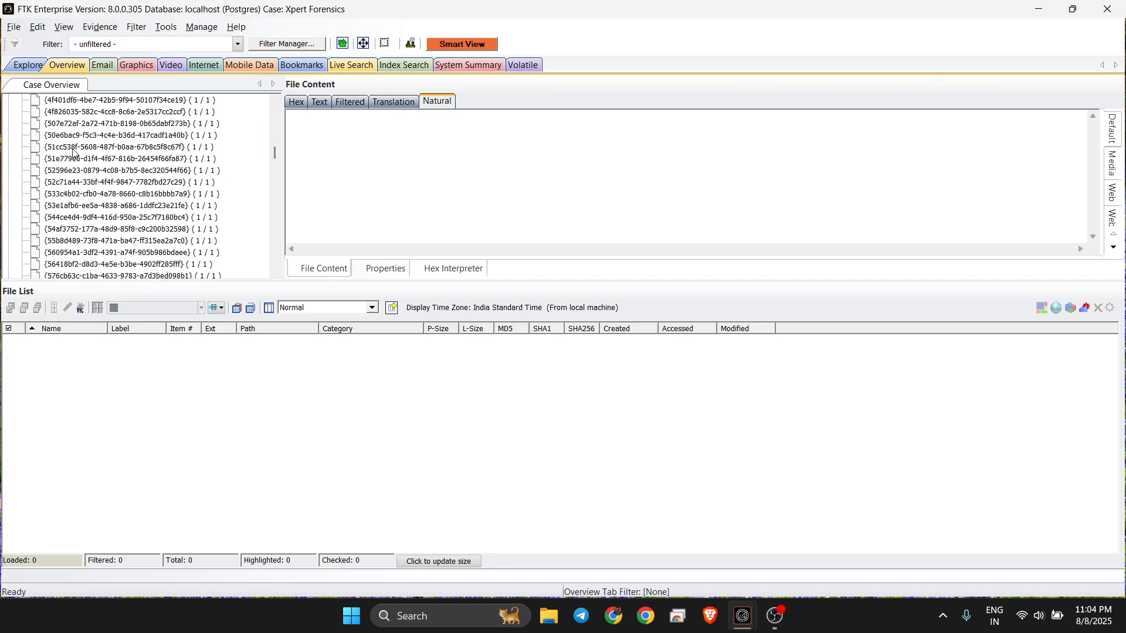
pyautogui.scroll(-15, 73, 153)
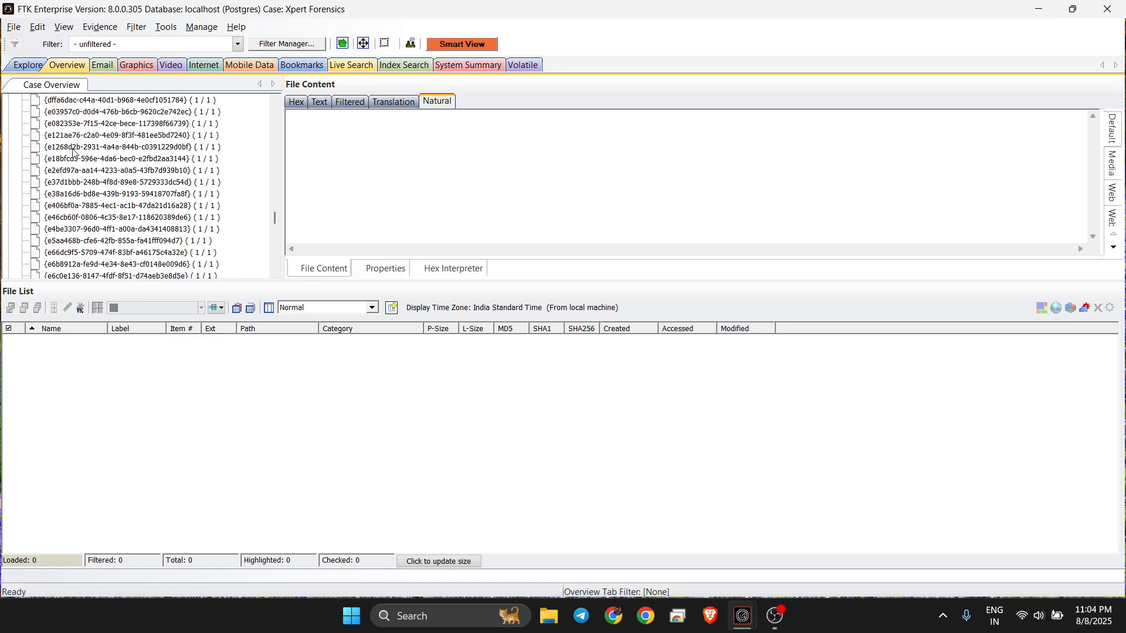
pyautogui.scroll(-8, 73, 154)
pyautogui.scroll(5, 74, 154)
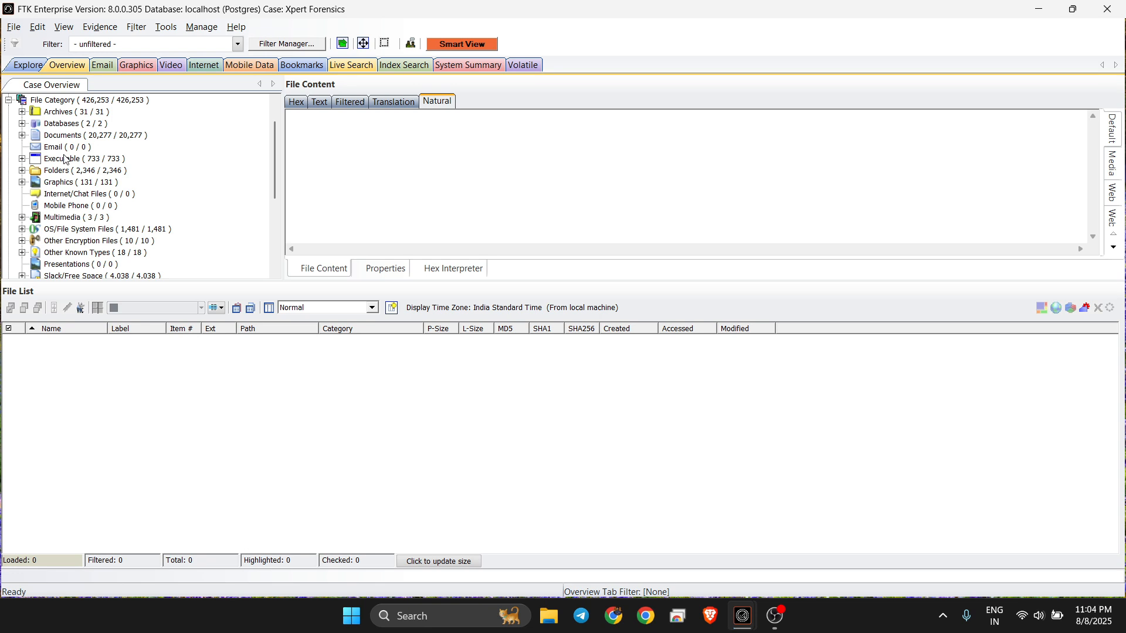
pyautogui.scroll(-1, 58, 208)
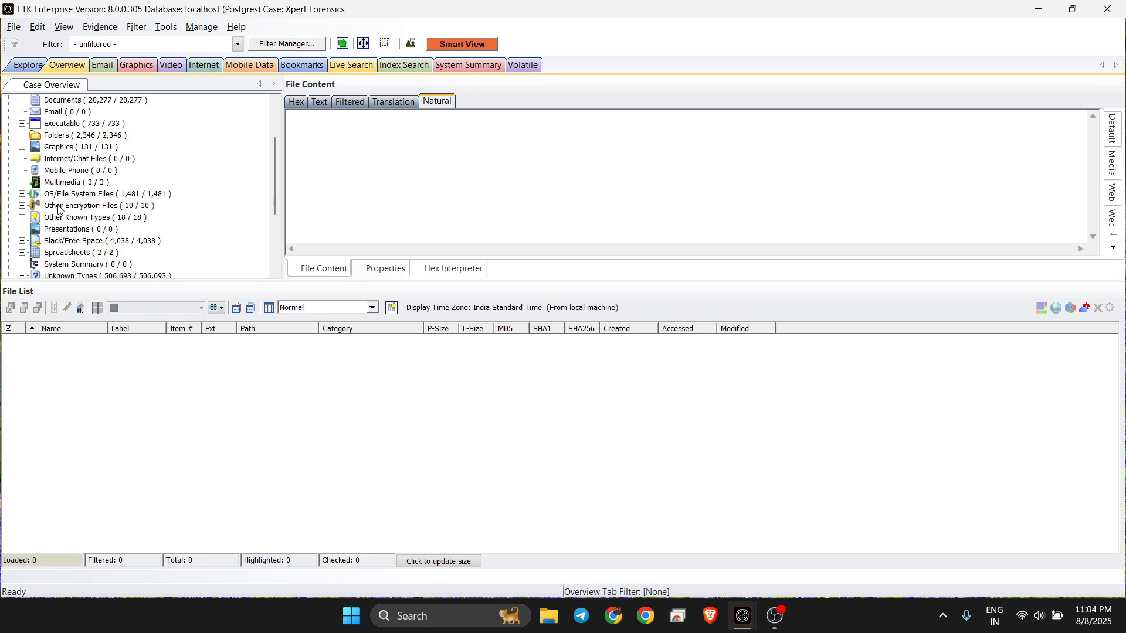
# List the files in the Spreadsheets category, and bring the Data Processing Status window back to check the job's progress
pyautogui.click(71, 256)
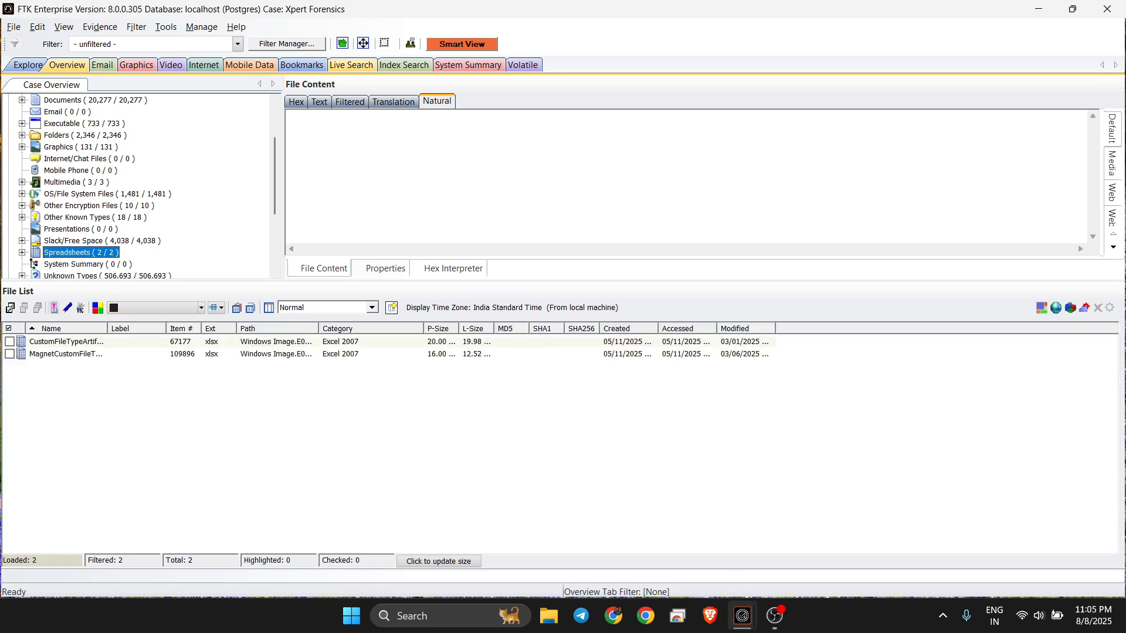
pyautogui.moveTo(742, 616)
pyautogui.click(979, 531)
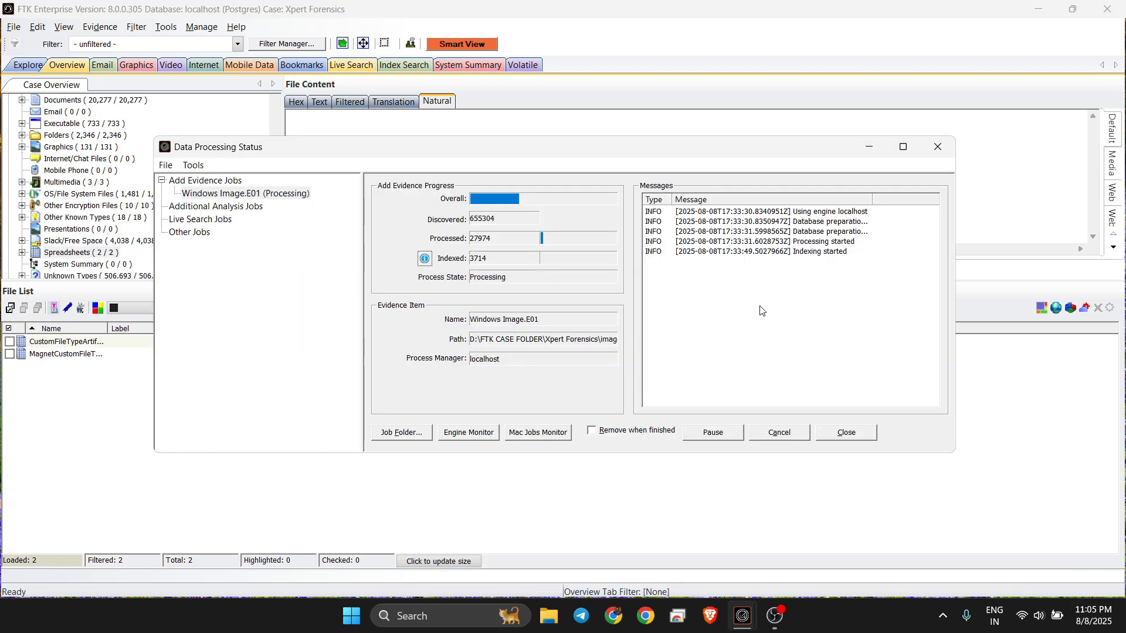